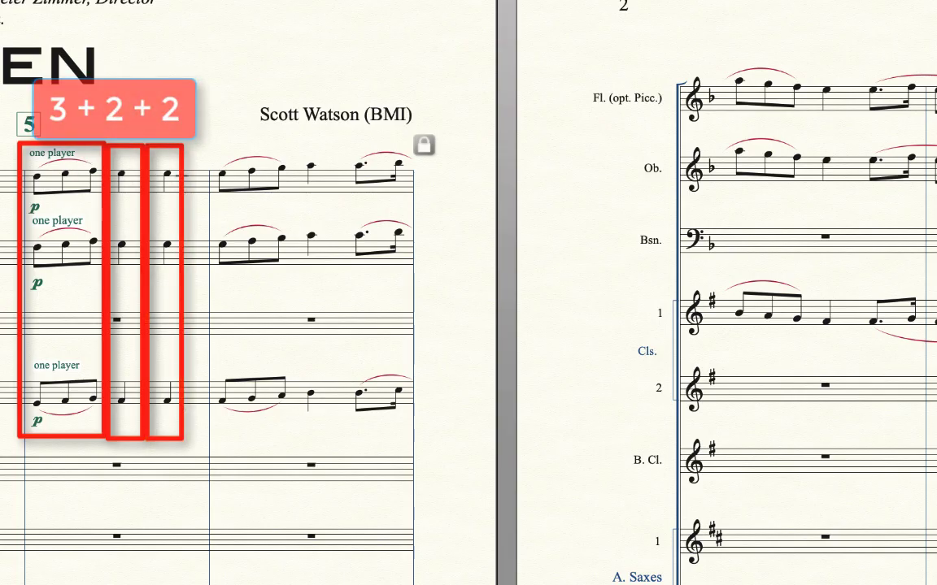
Scroll across the Balkan Seven score to view the 3+2+2 over 8 composite time signature example
scroll(172, 293, right, 5)
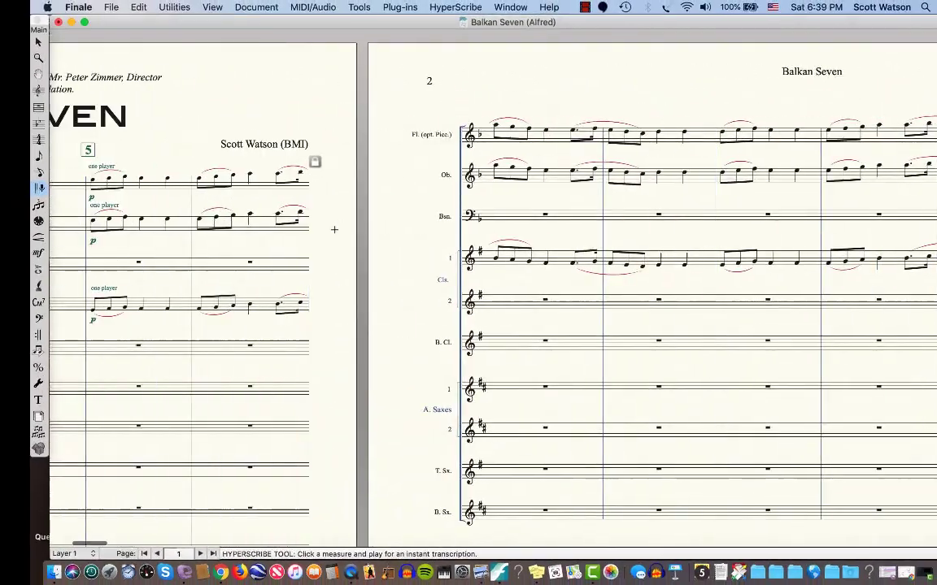
scroll(333, 230, left, 5)
scroll(334, 230, left, 5)
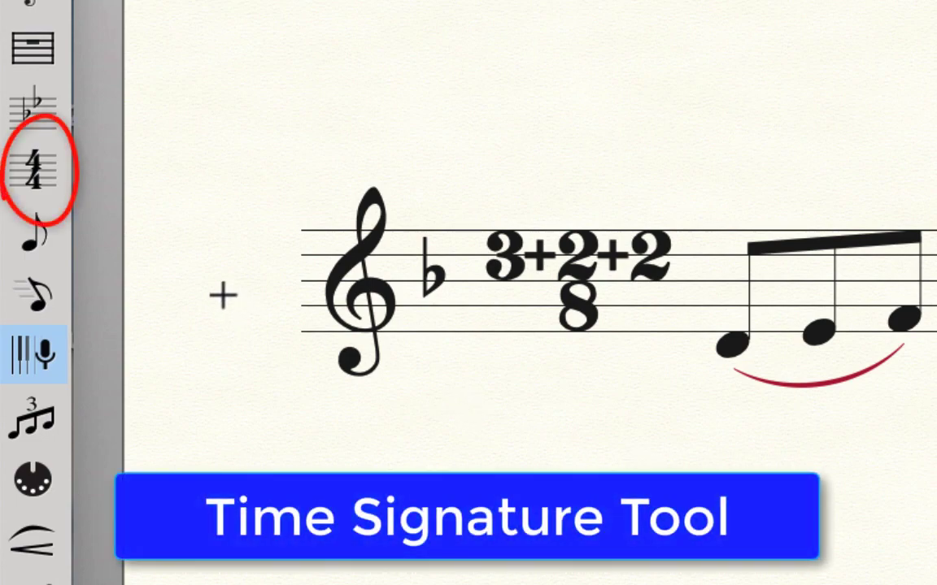
Change measure 1 from 4/4 to 7/8 with eighth-note beats, through the end of the piece
click(25, 175)
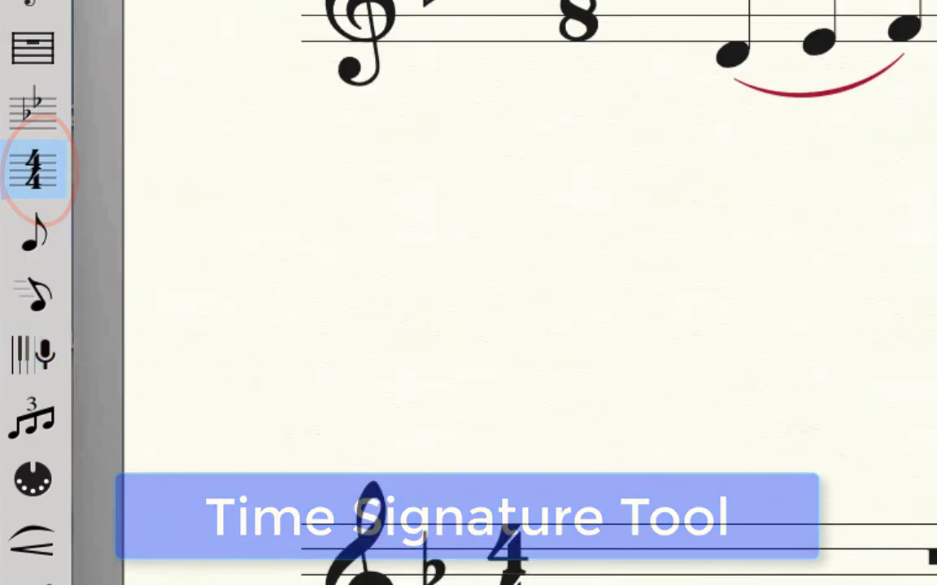
scroll(736, 498, down, 8)
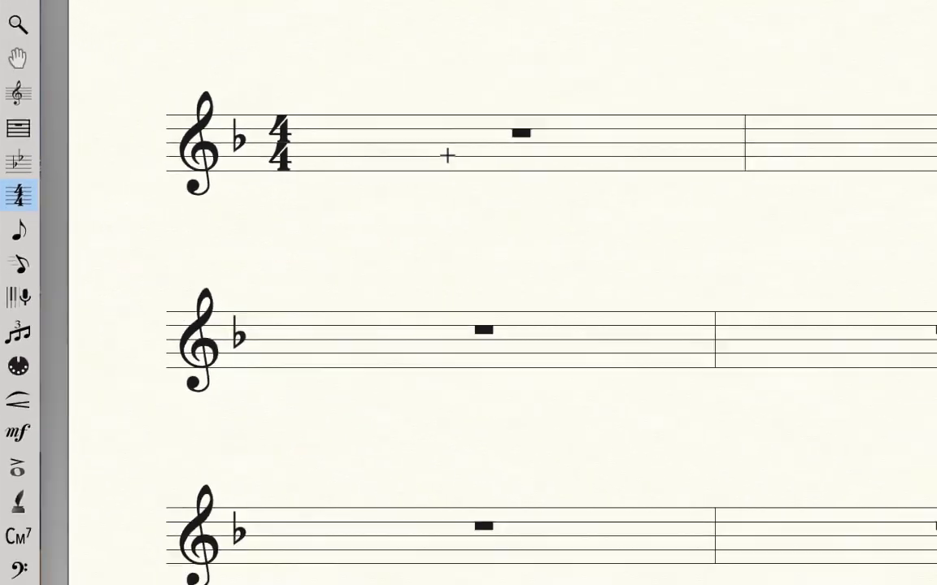
click(447, 155)
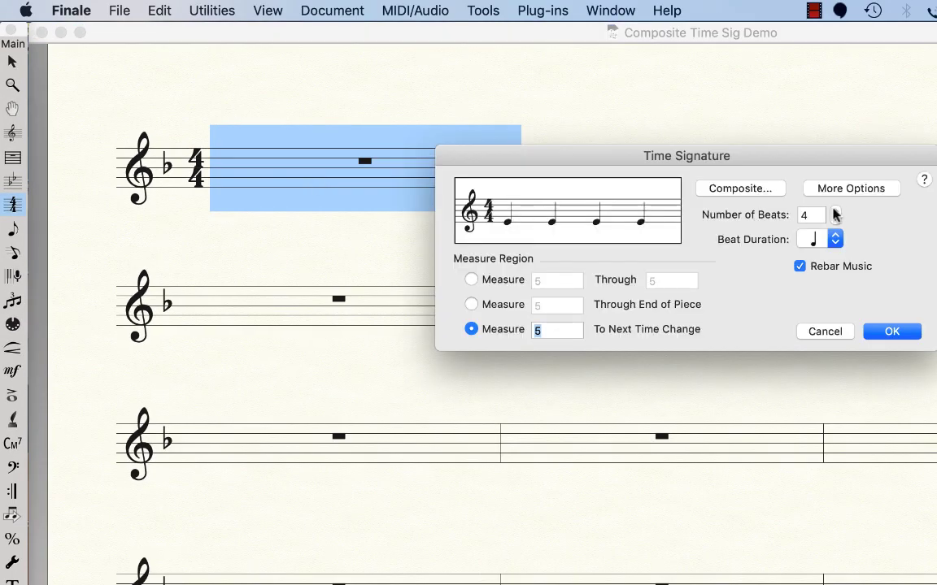
click(835, 211)
click(835, 211)
click(836, 210)
click(835, 239)
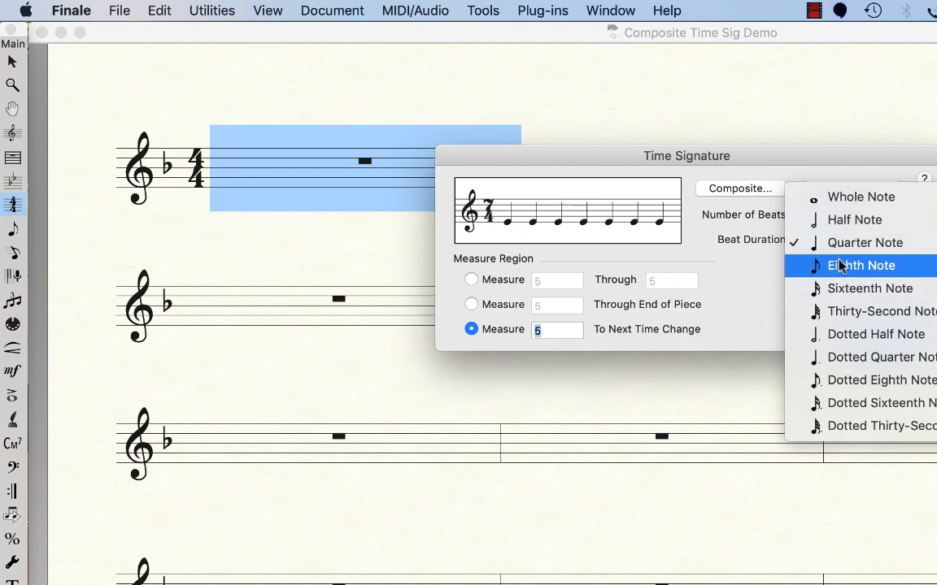
click(825, 266)
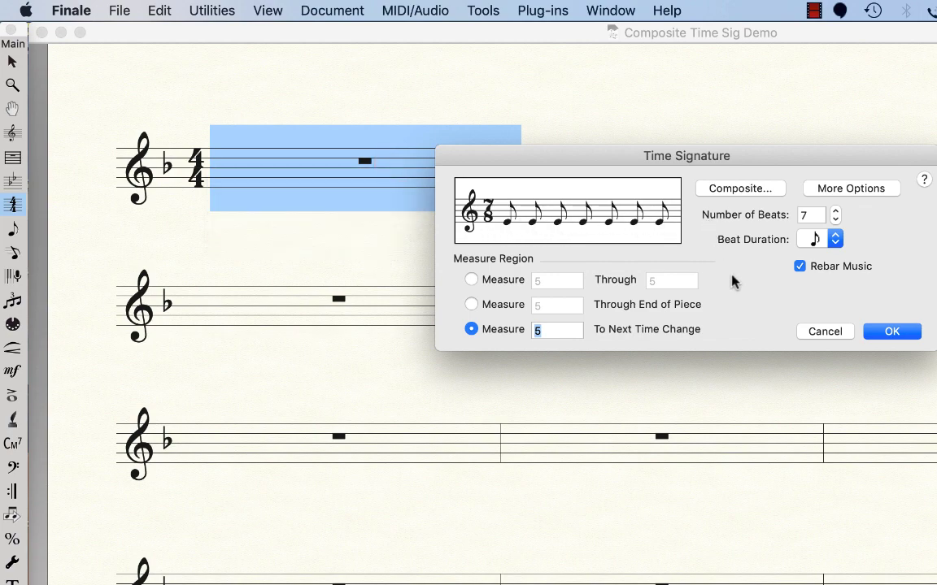
click(472, 304)
click(892, 333)
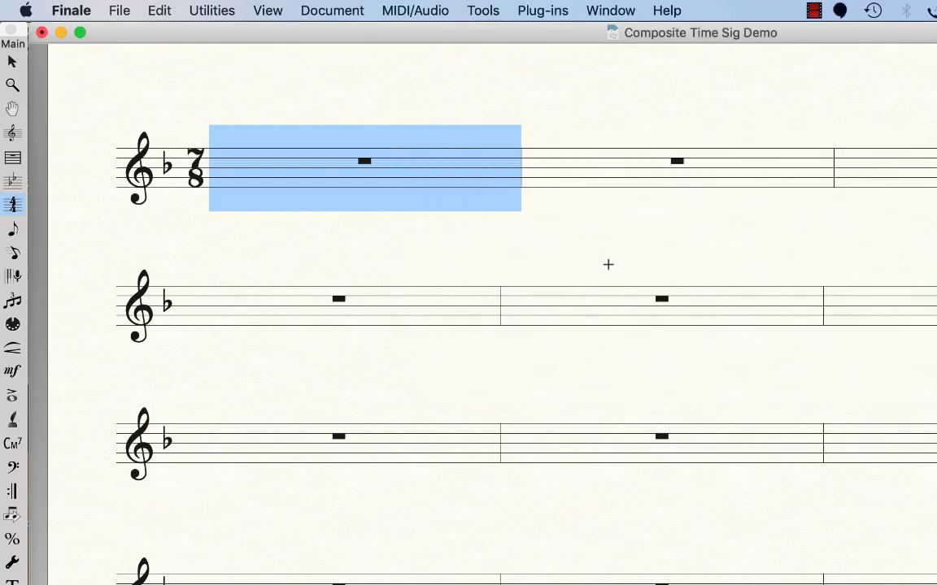
Record the melody into the top staff with HyperScribe, then correct notes in measures 2–3
click(12, 278)
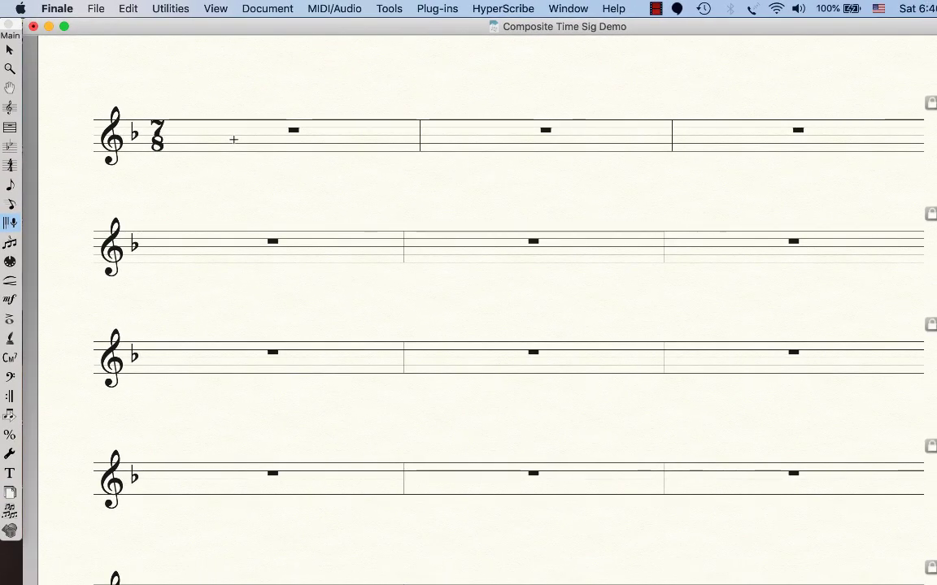
click(233, 140)
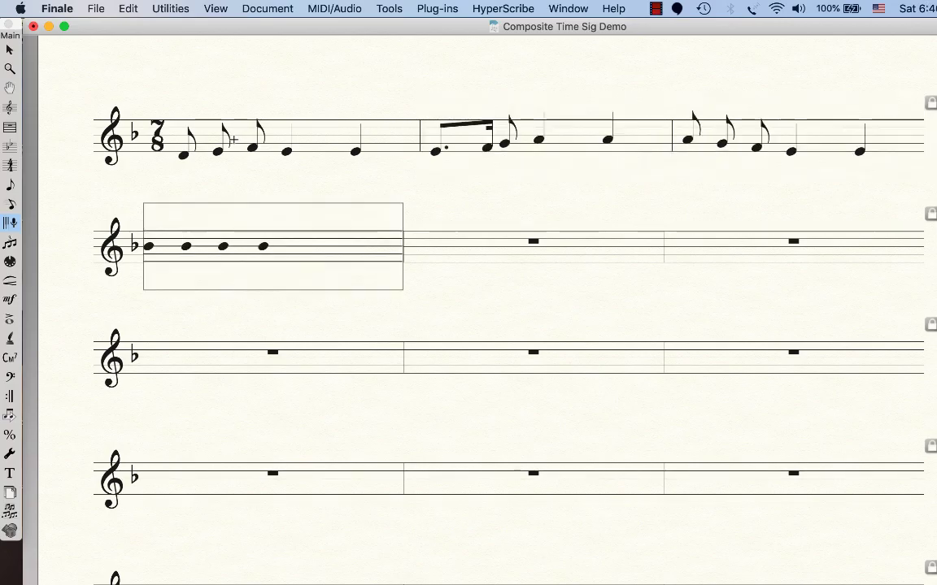
click(384, 318)
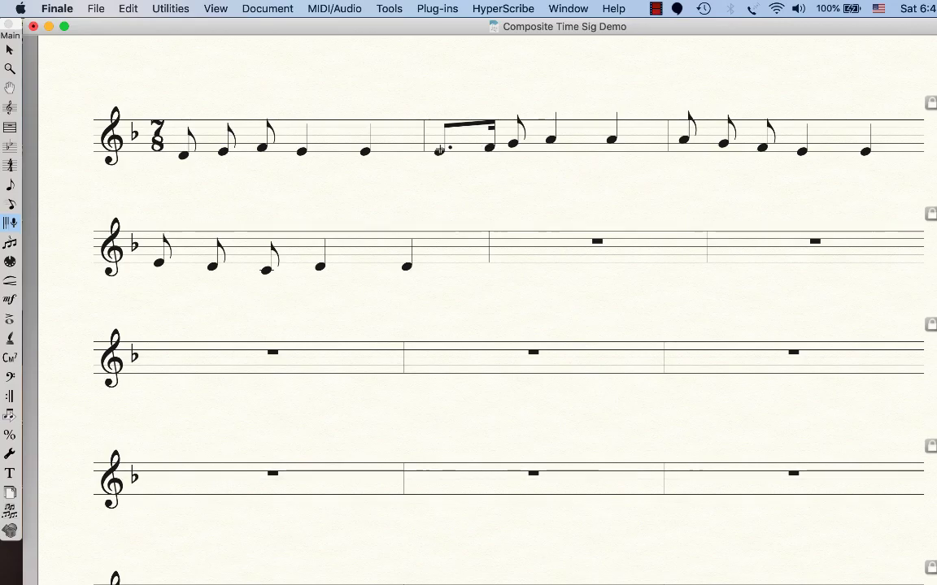
click(491, 147)
key(super+Right)
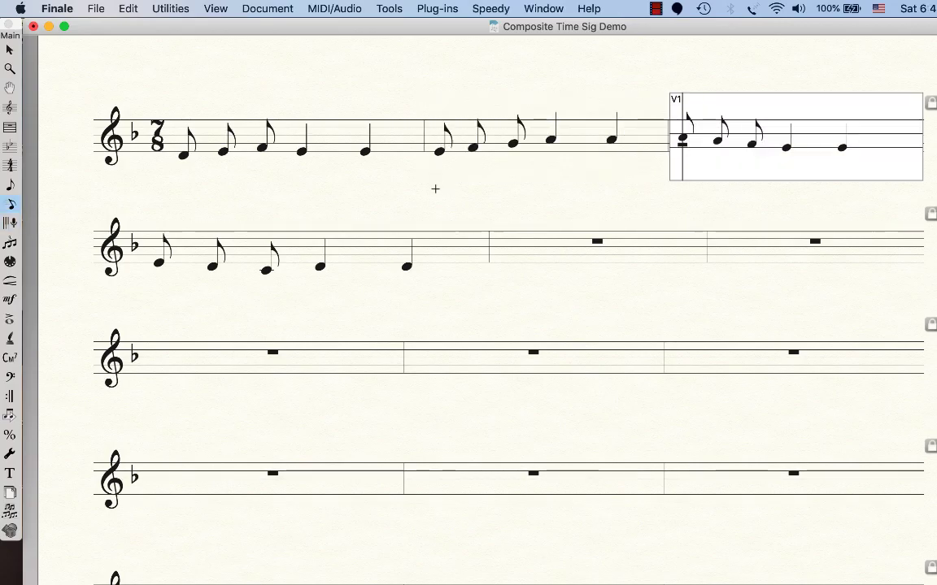
click(435, 188)
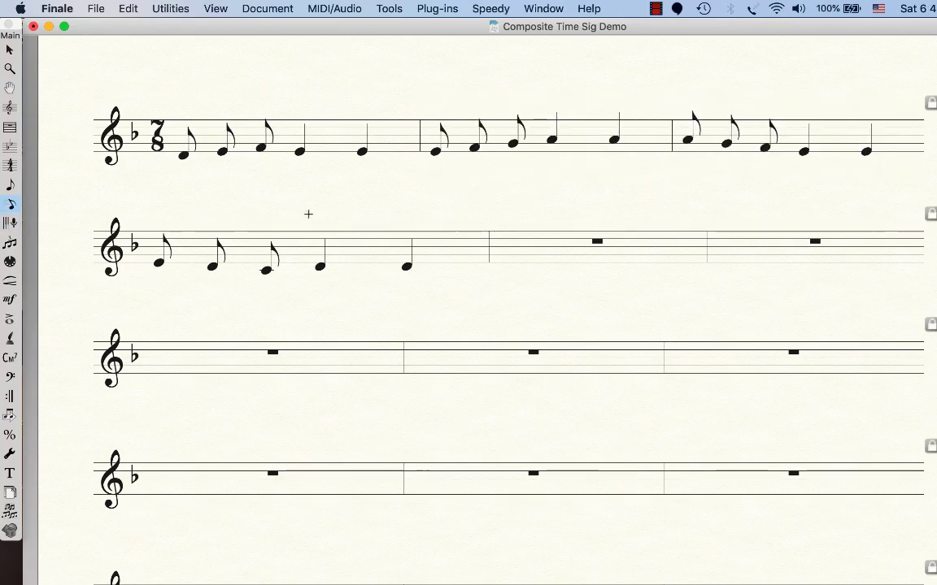
Move the second staff's first measure up so it ends the top staff's melody
click(10, 50)
click(324, 259)
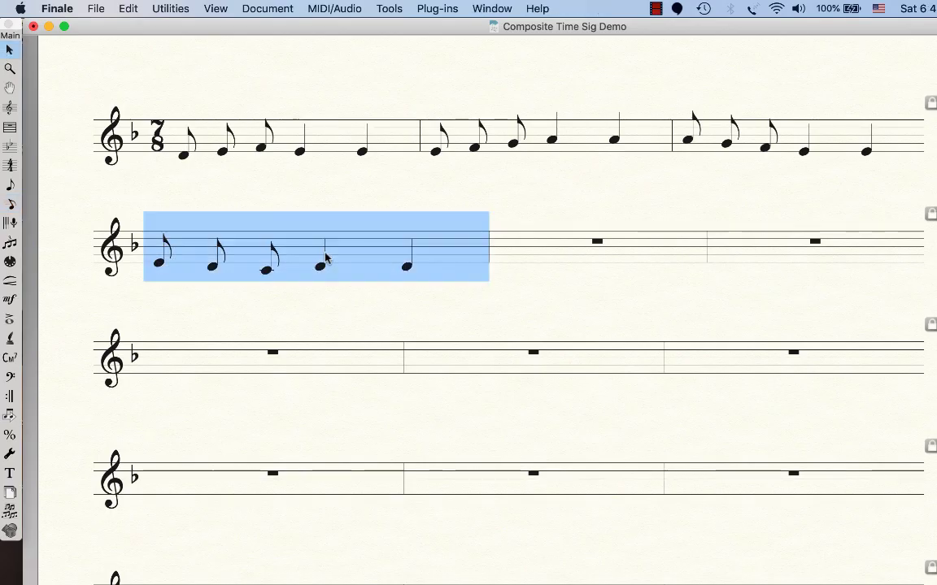
key(Up)
click(382, 236)
scroll(384, 237, up, 2)
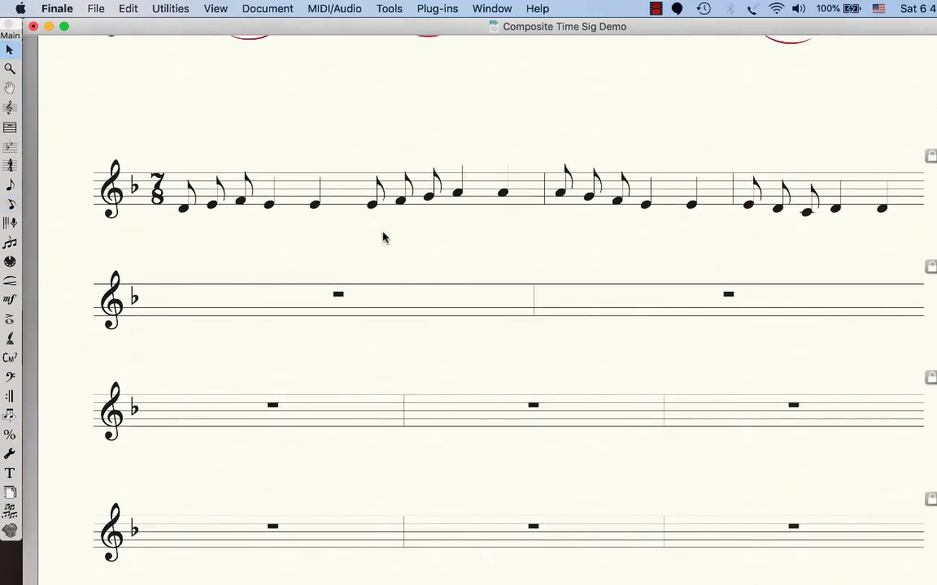
scroll(443, 207, down, 1)
scroll(443, 207, up, 5)
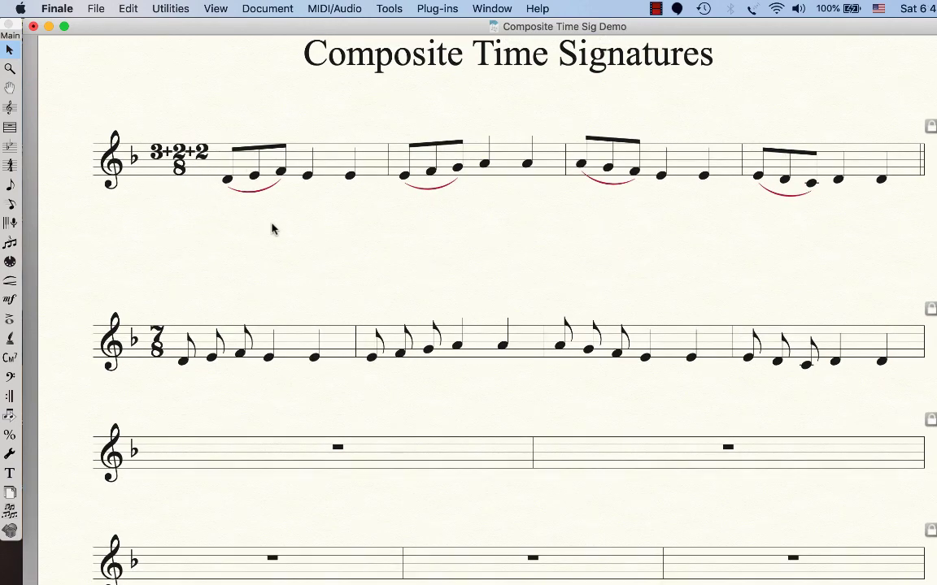
scroll(303, 231, down, 5)
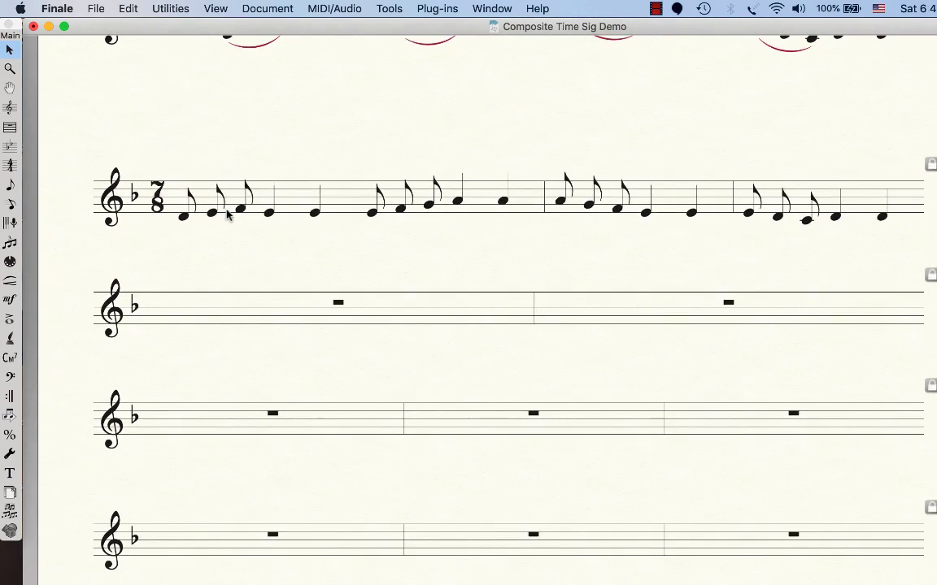
Define a composite time signature with beat groups 3+2+2 and eighth-note beat duration for the 7/8 measure
click(11, 166)
click(237, 190)
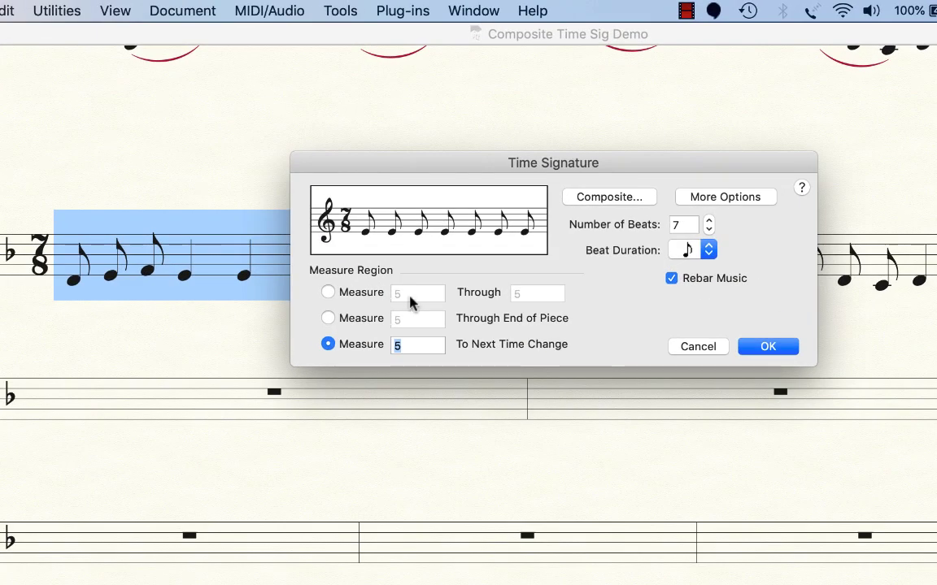
click(612, 198)
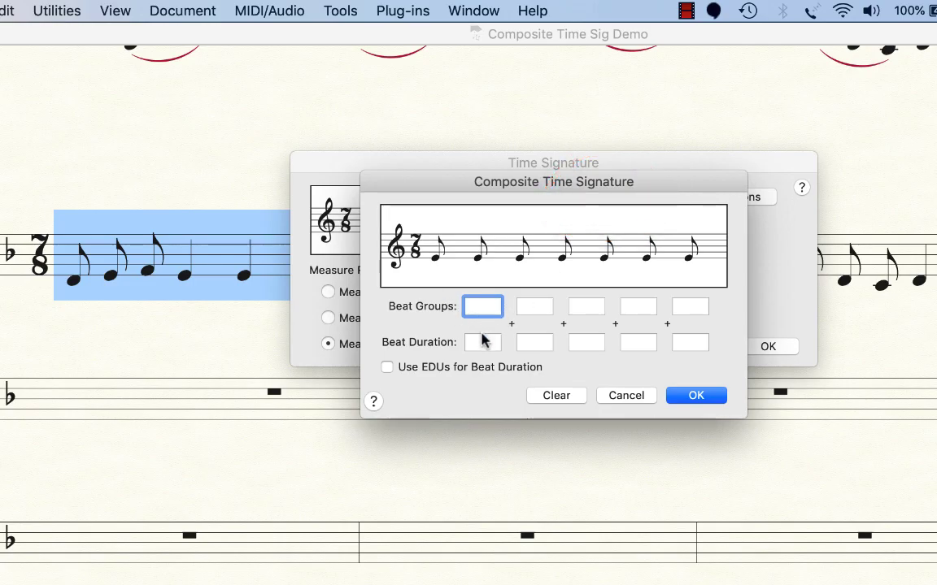
text(3+)
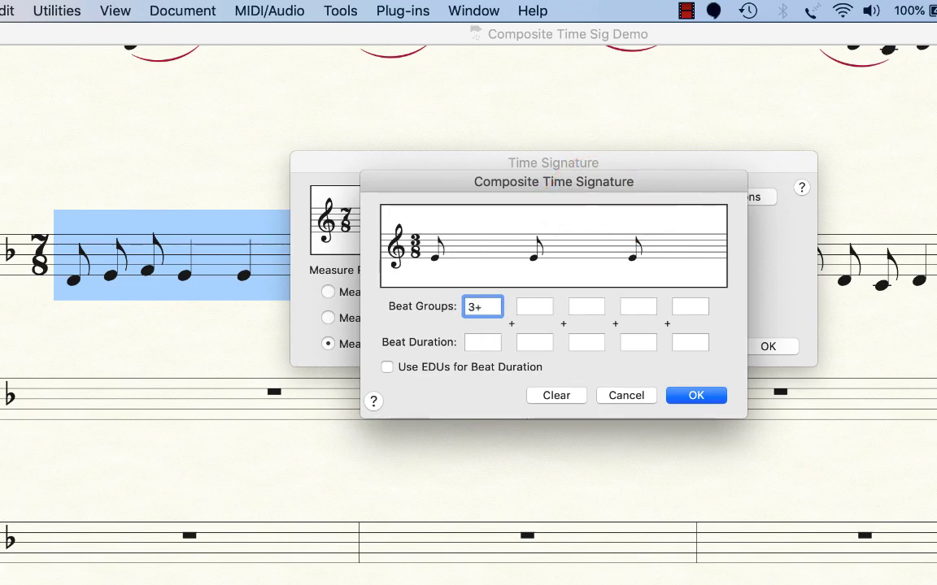
text(2+)
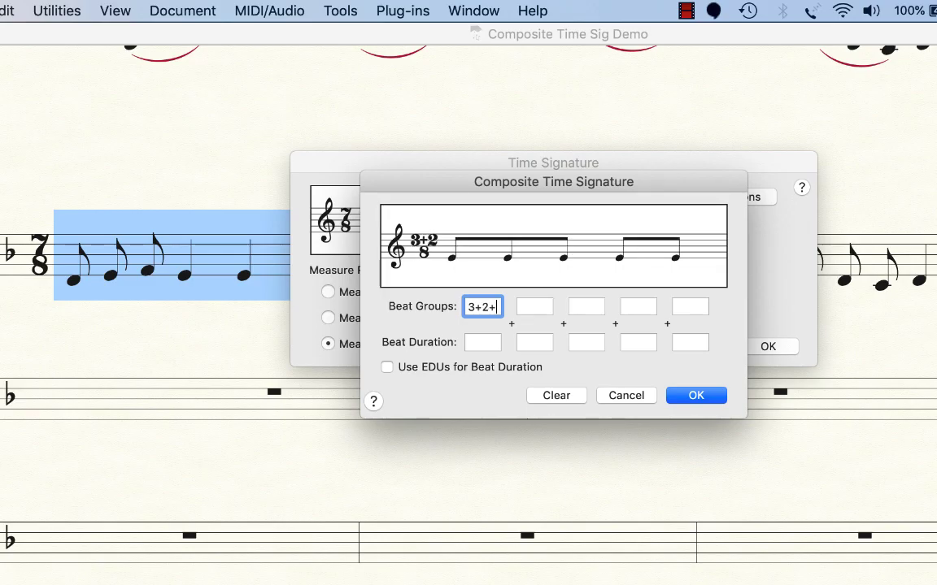
click(485, 342)
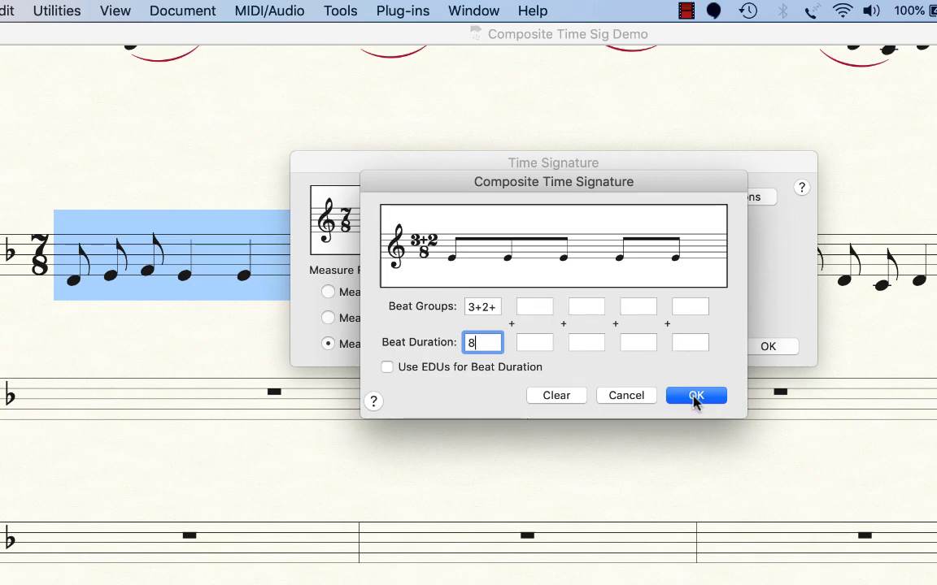
click(488, 306)
text(2)
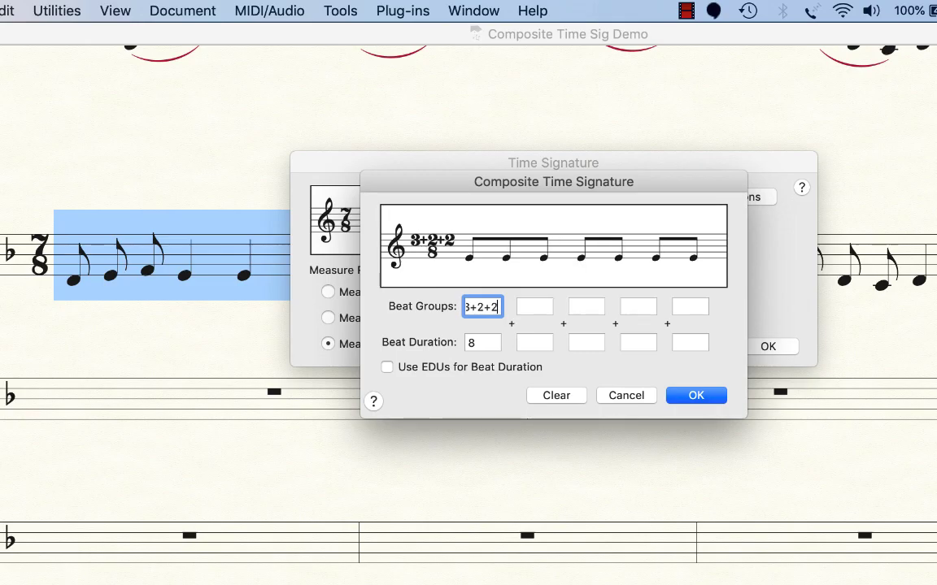
click(693, 396)
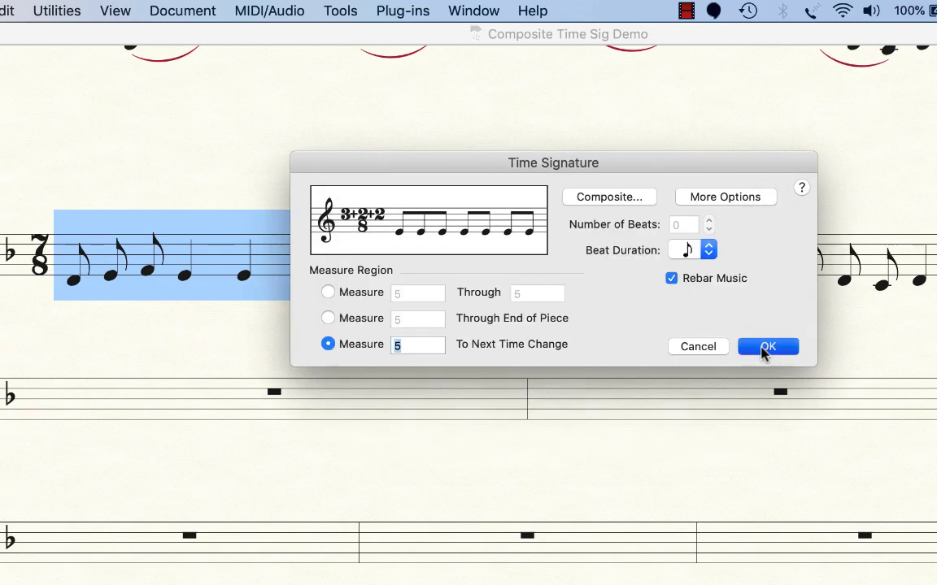
Apply the 3+2+2/8 meter so the second staff's melody is rebarred, leaving Measure Attributes unchanged
click(766, 348)
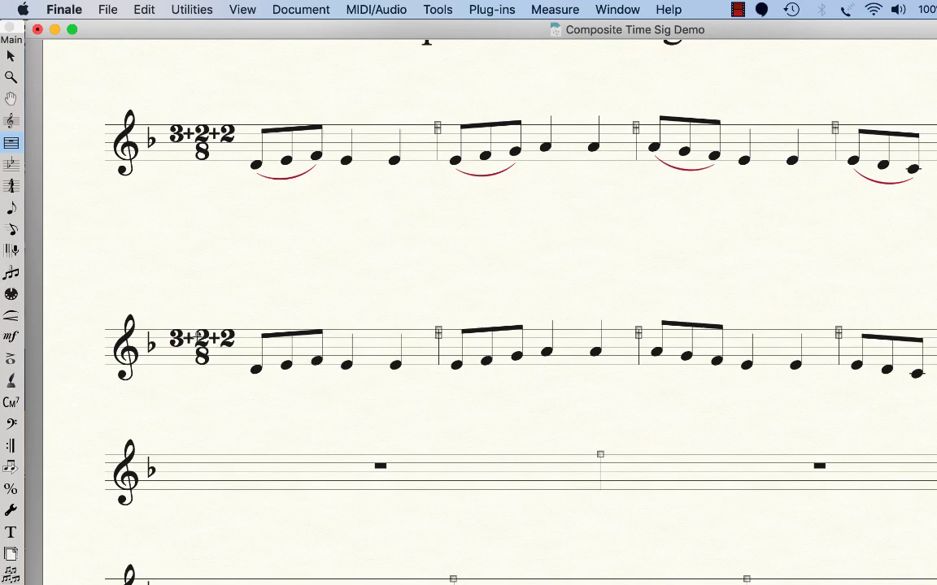
double_click(346, 351)
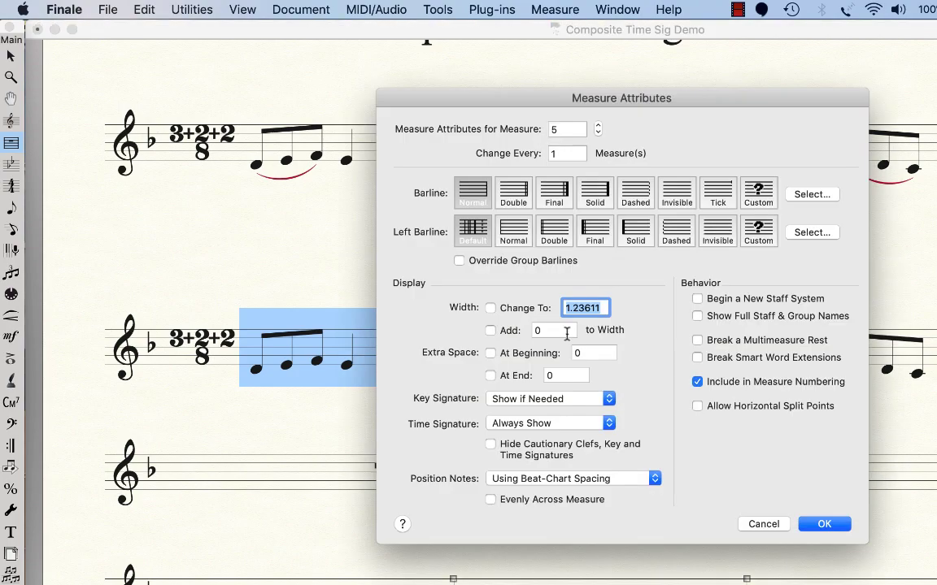
click(764, 525)
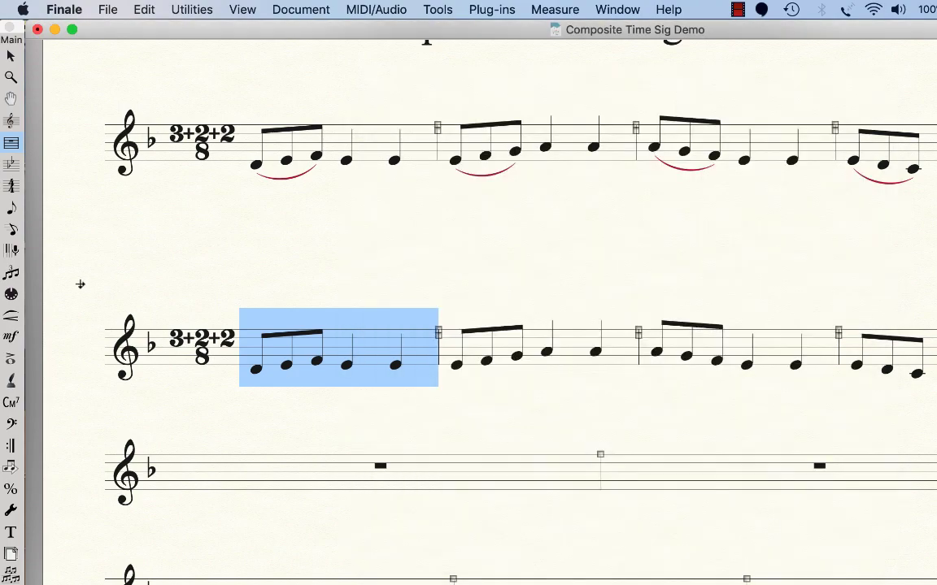
click(11, 185)
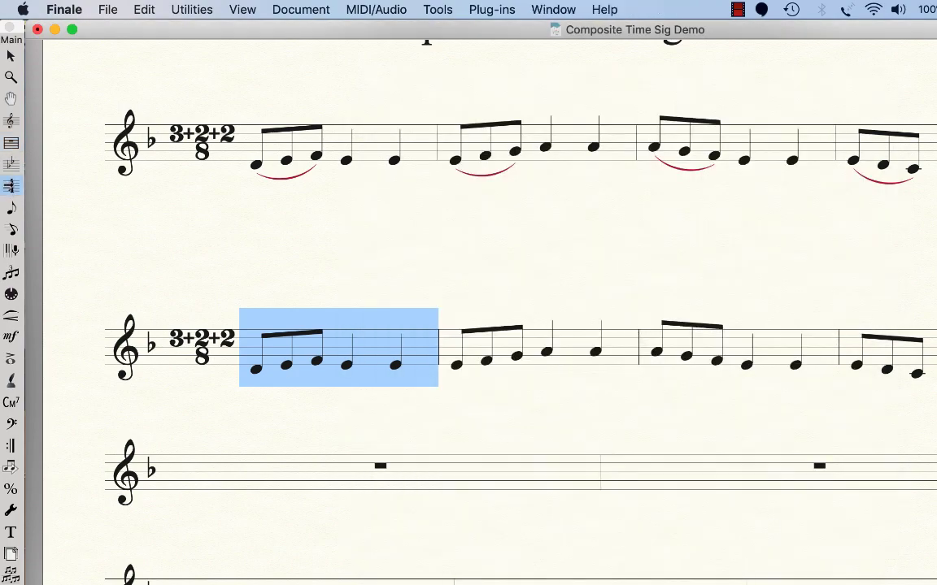
Set a separate 7/8 display time signature for the second staff, keeping the 3+2+2 beaming
click(337, 350)
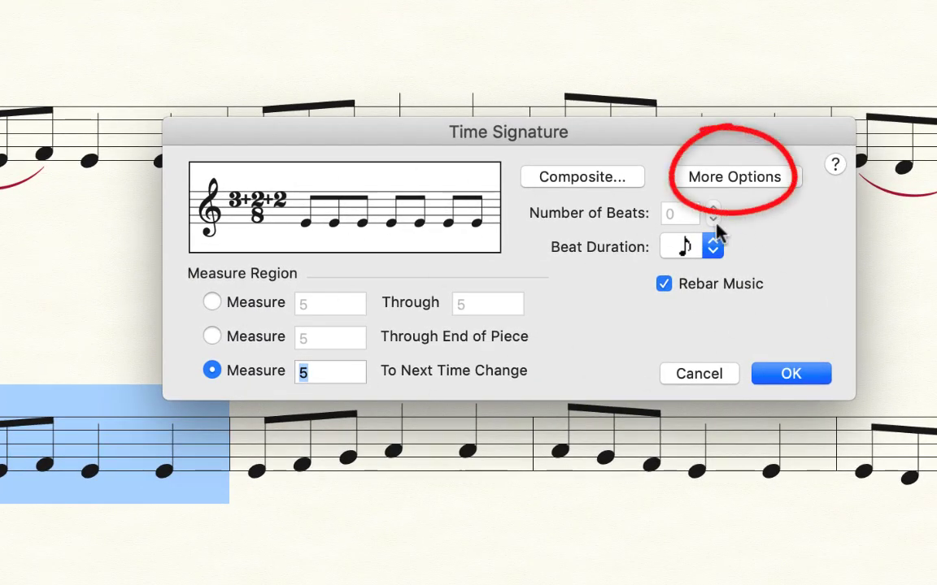
click(722, 177)
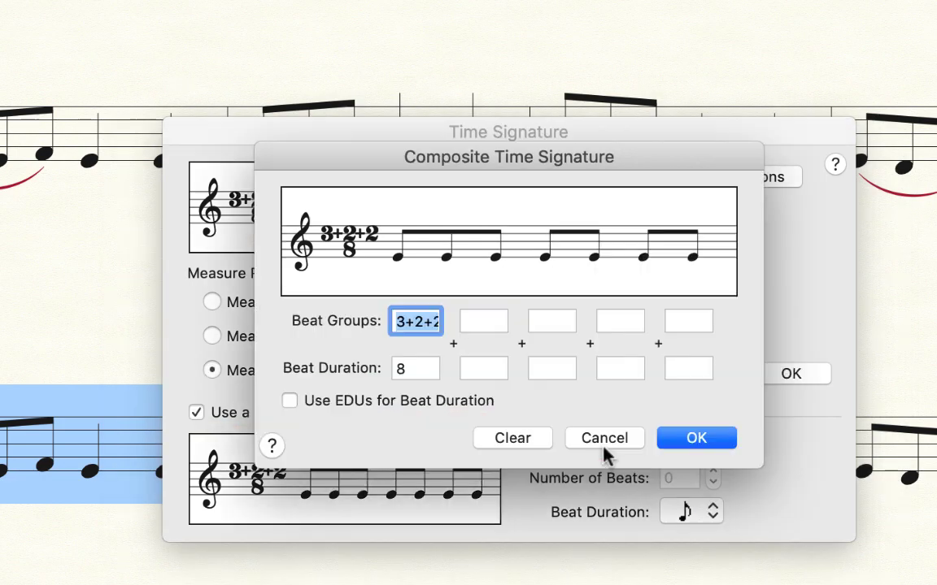
click(524, 440)
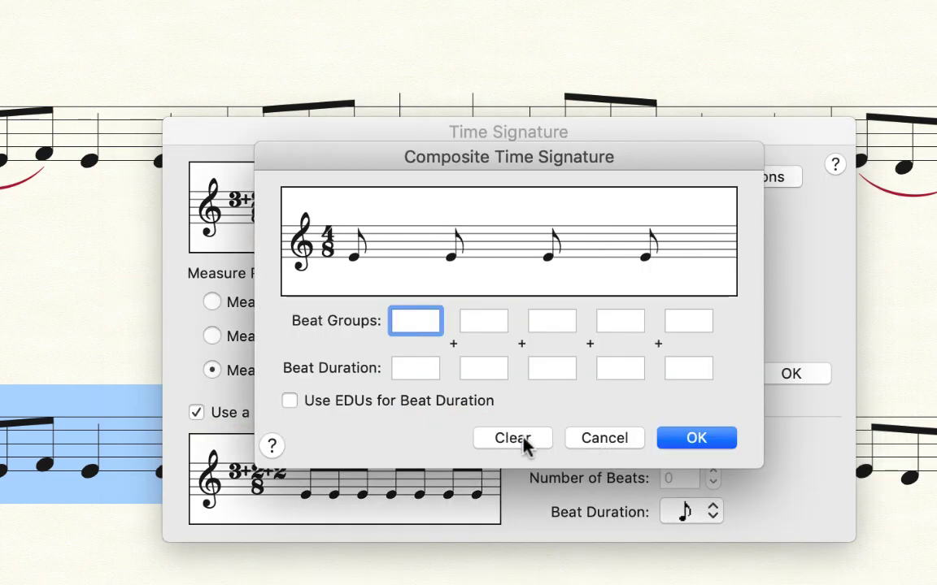
click(695, 443)
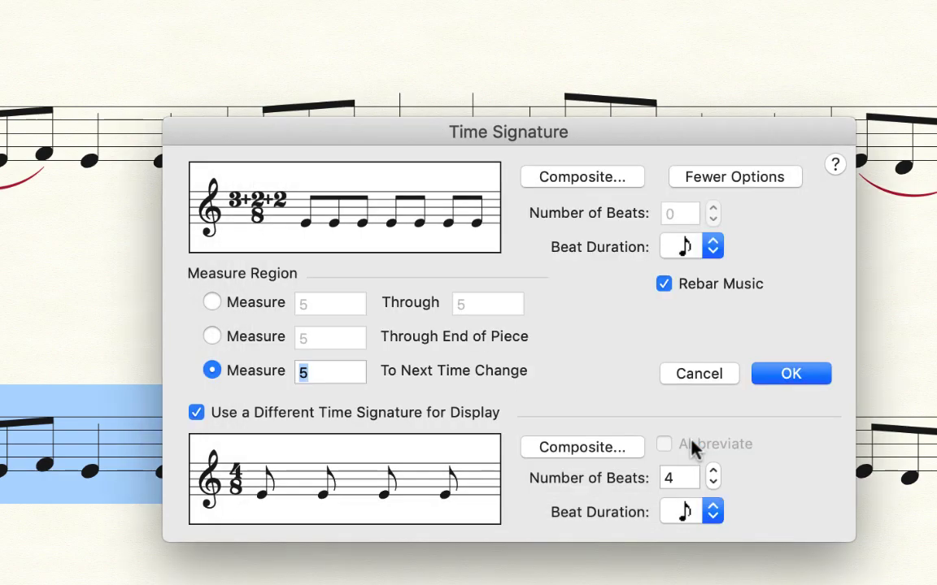
click(714, 473)
click(714, 472)
click(715, 472)
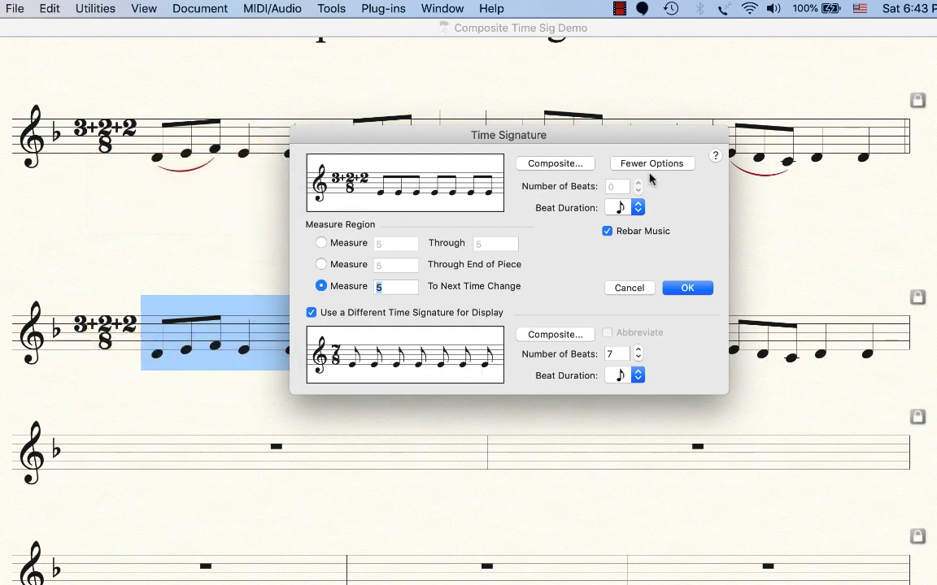
click(688, 288)
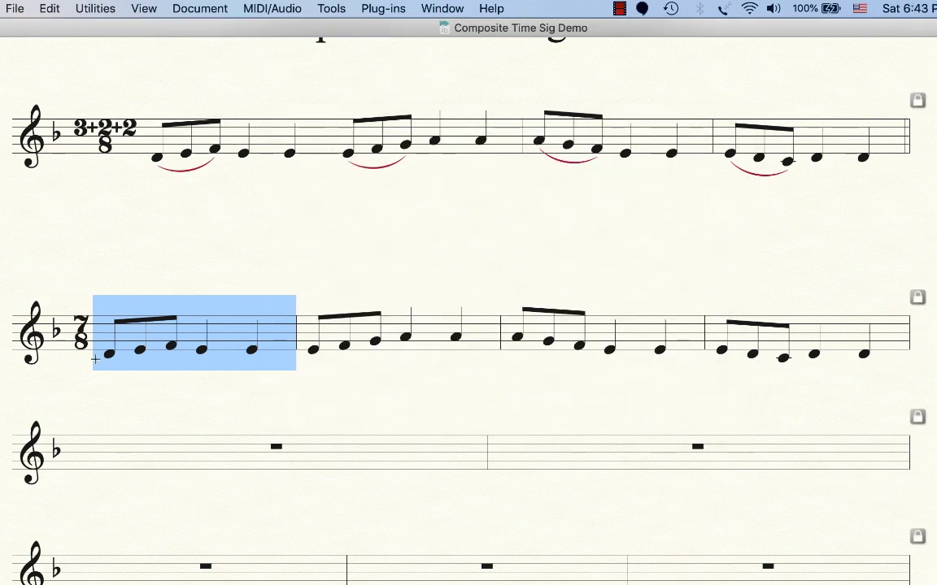
key(Escape)
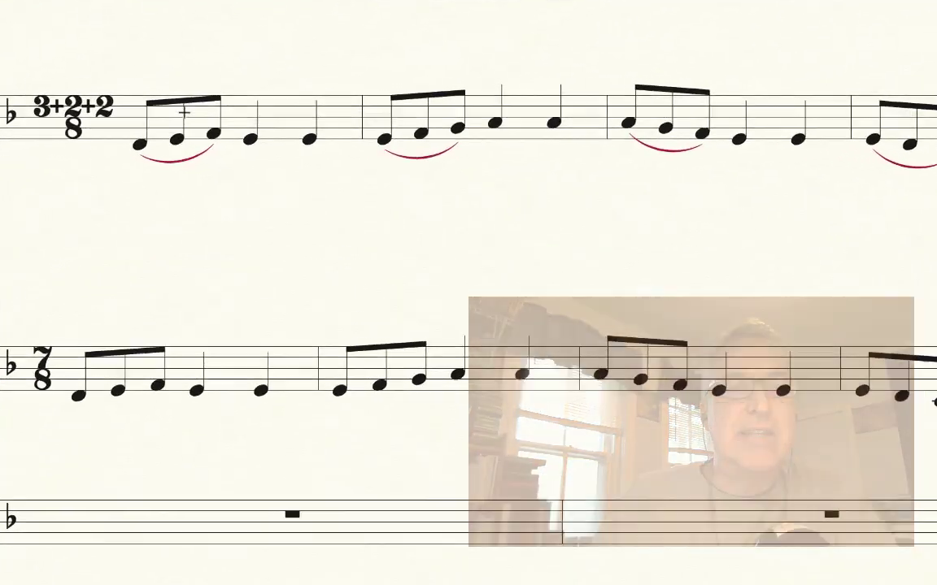
Give the top staff's first bar a 3/8+2/8+2/8 composite time signature with separate denominators
double_click(236, 110)
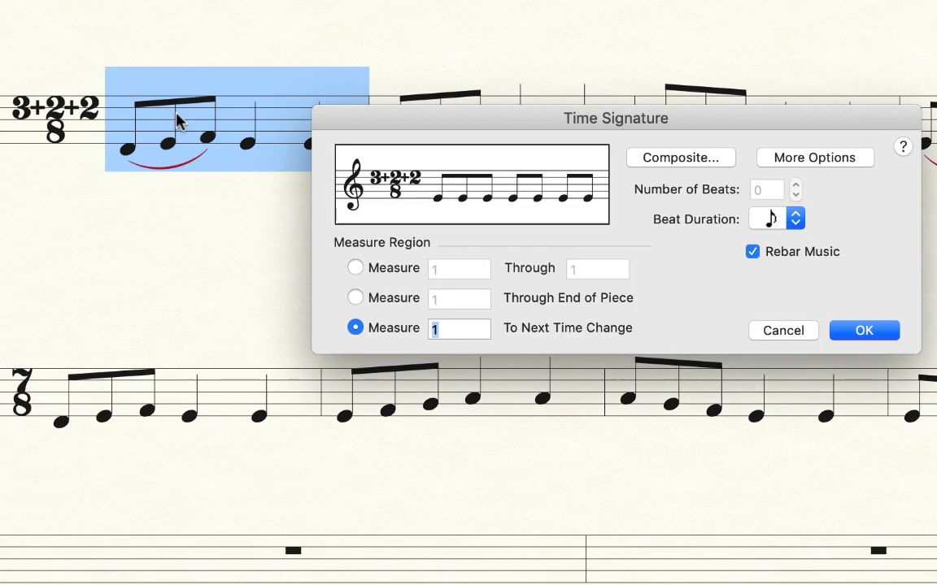
click(713, 159)
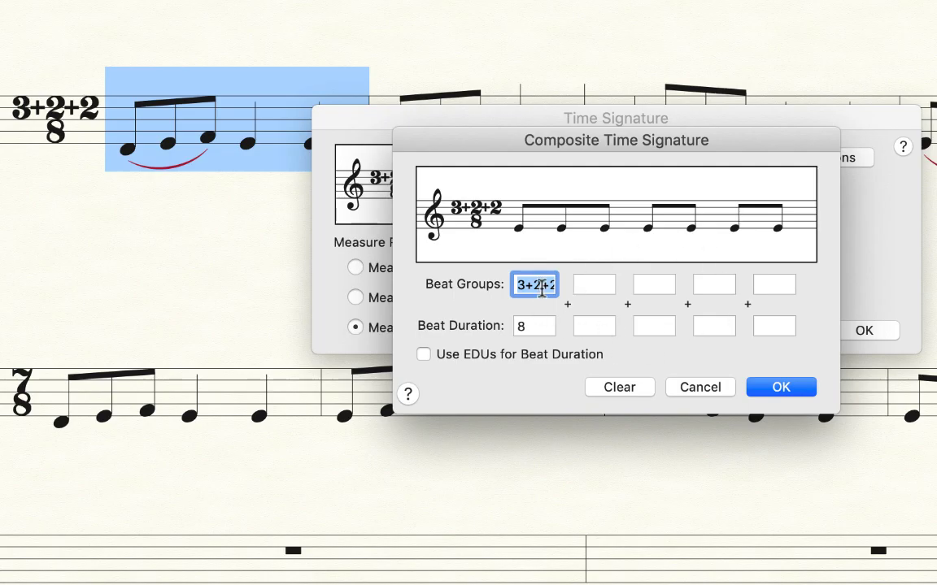
text(3)
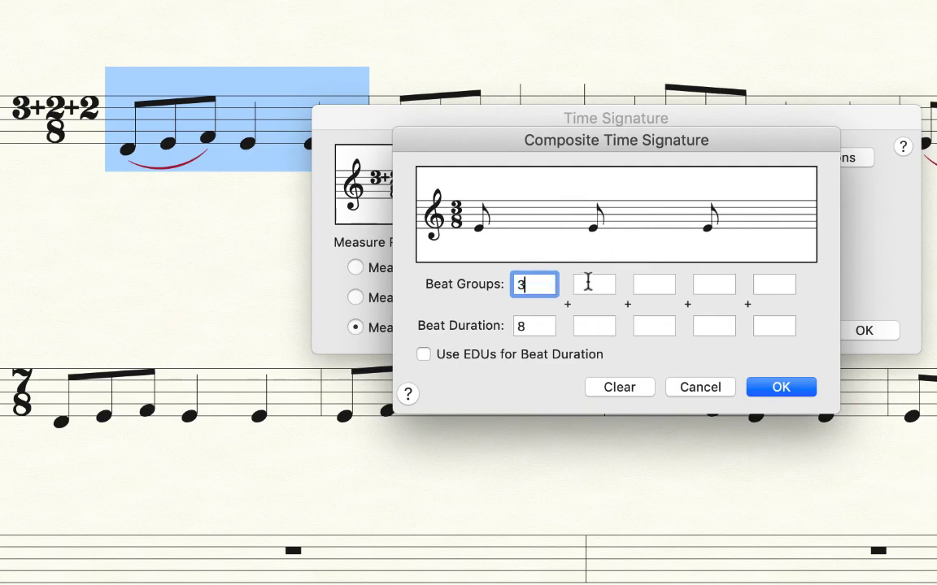
click(587, 283)
text(22)
click(592, 327)
text(8)
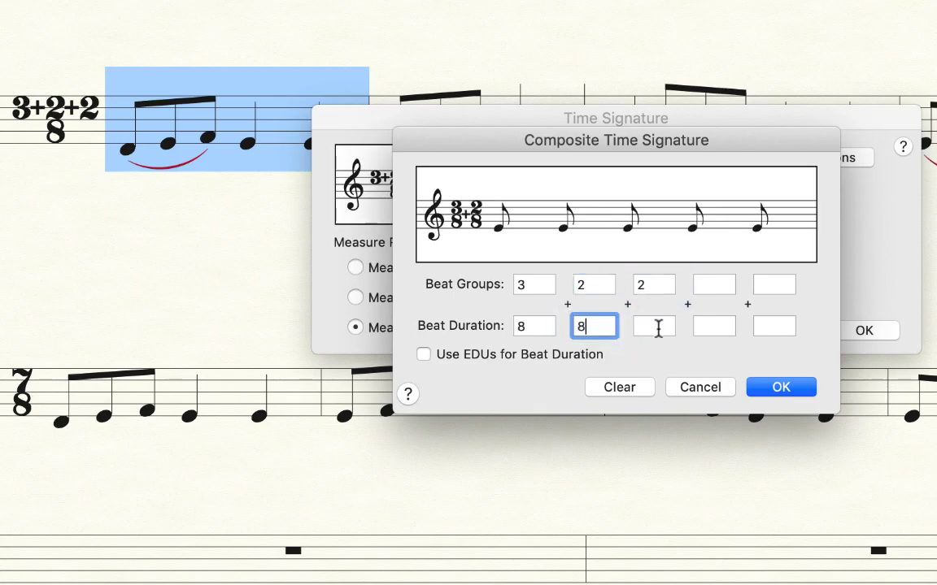
click(659, 327)
text(8)
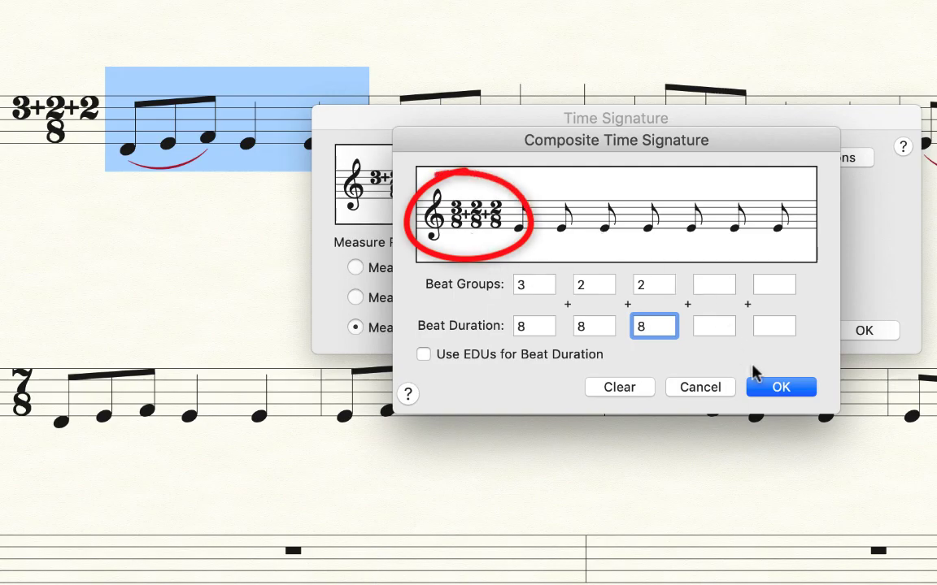
click(773, 388)
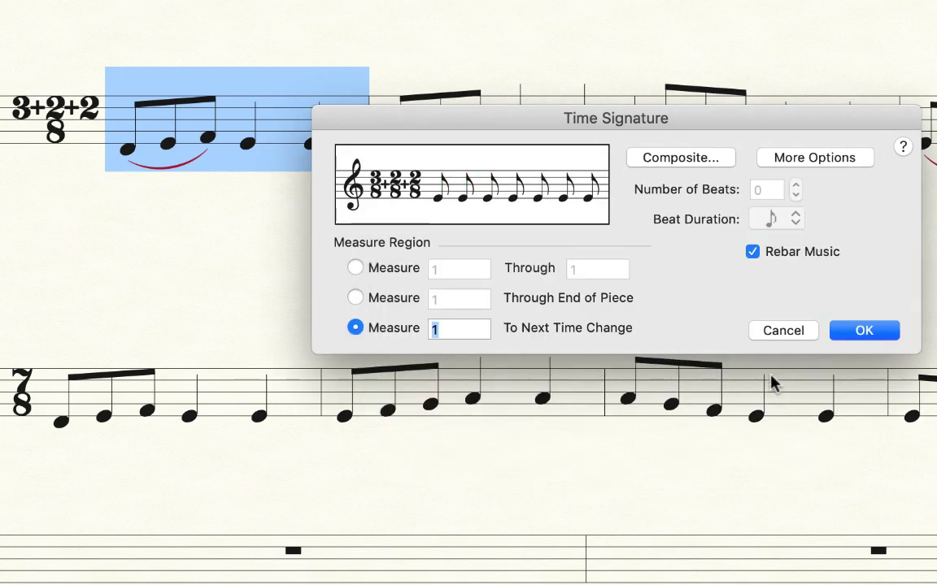
click(864, 333)
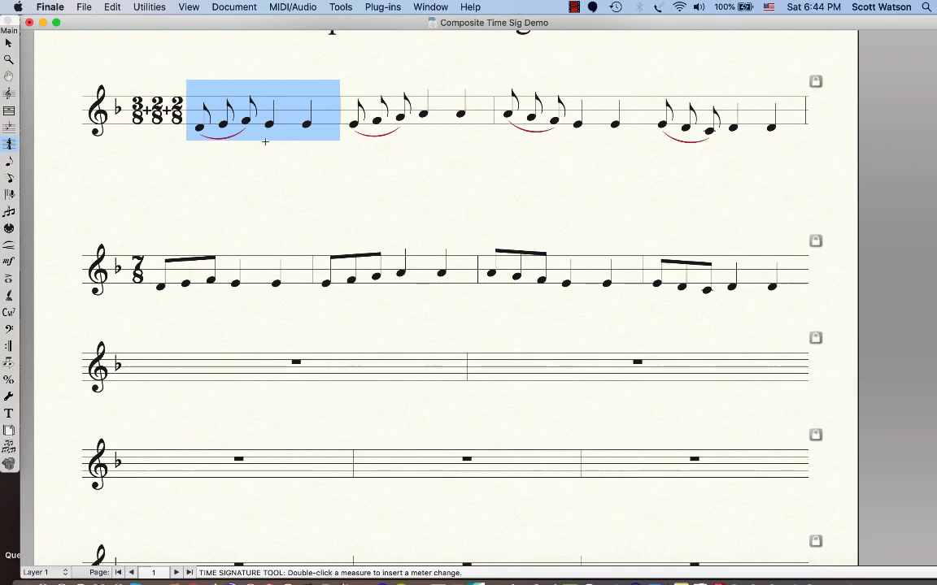
click(169, 176)
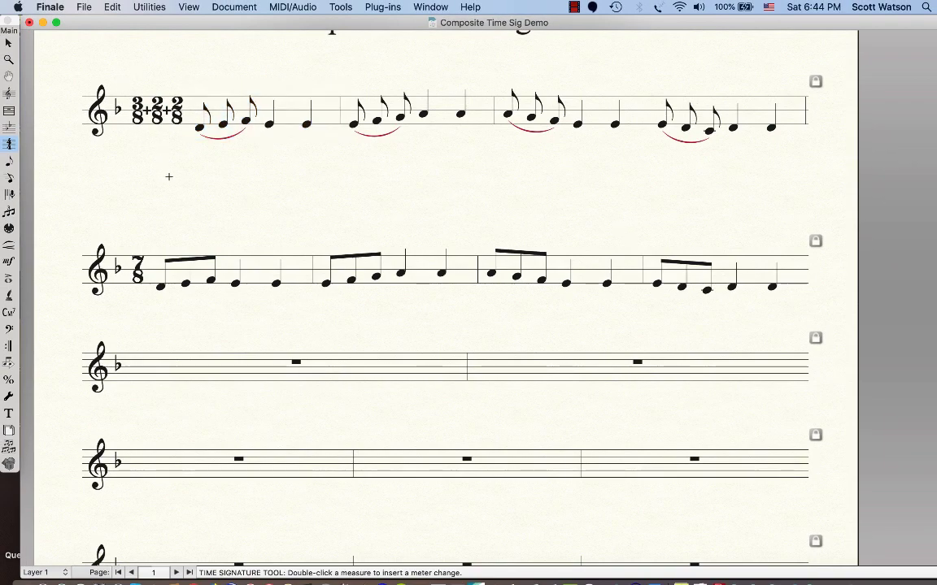